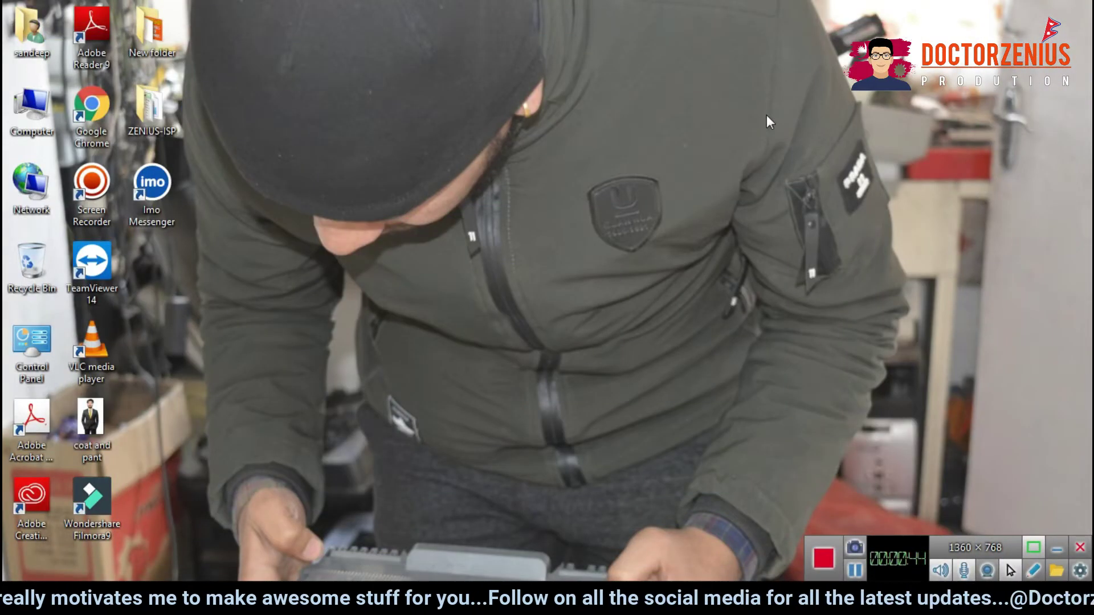
# Step: Launch Word 2010 from the Run box and dismiss the Office activation notice
pyautogui.press('super+r')
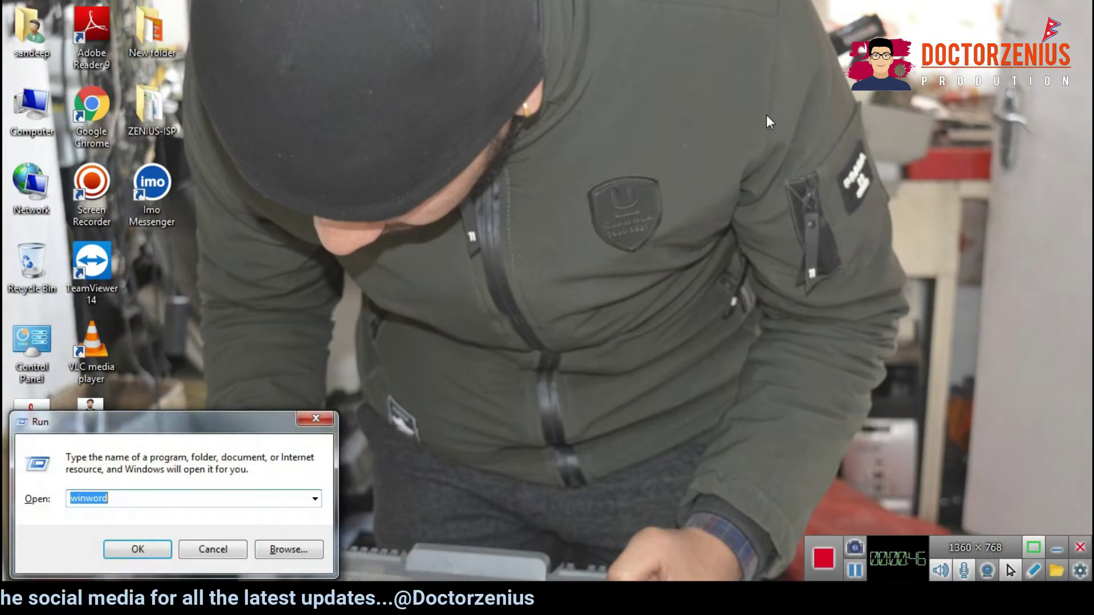
pyautogui.press('Return')
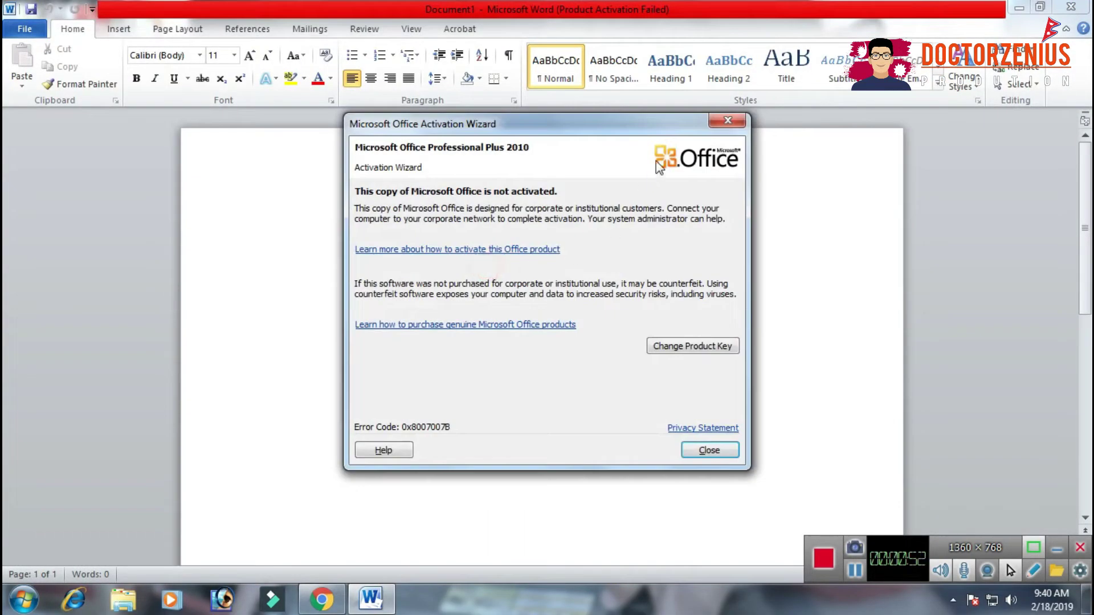
pyautogui.click(728, 122)
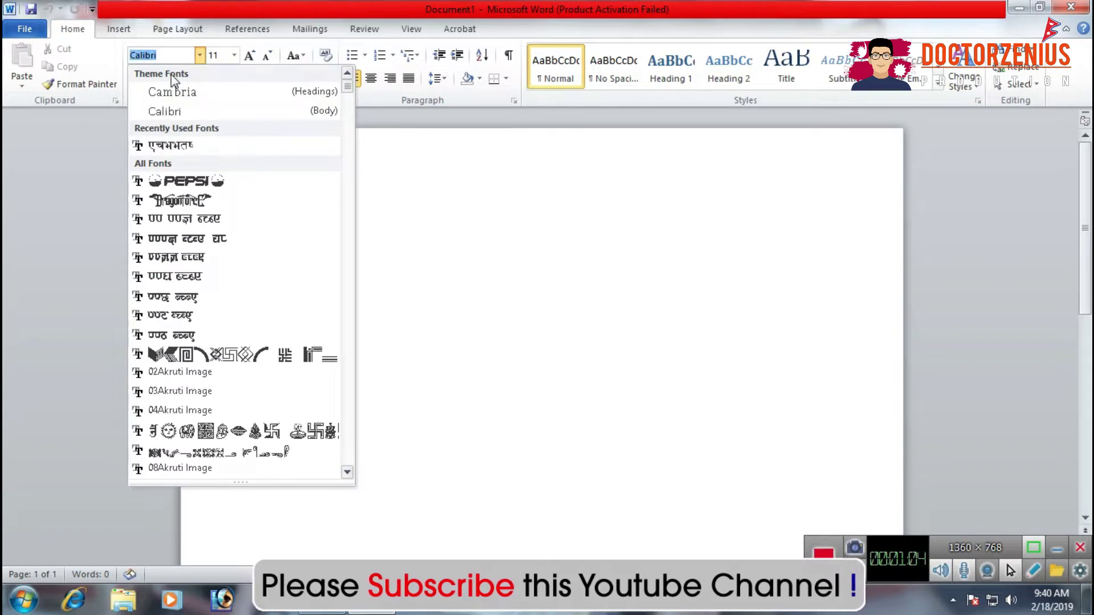
# Step: Choose the Preeti font, type 's' to produce क, and enlarge it to 180 pt
pyautogui.press('Down')
pyautogui.write('Pree')
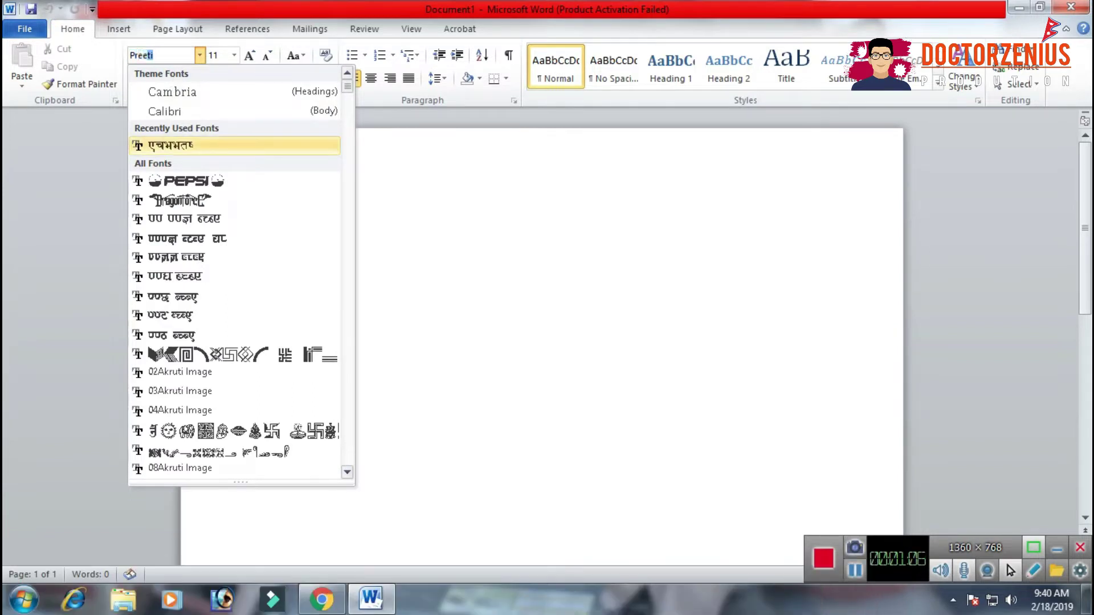
pyautogui.press('Return')
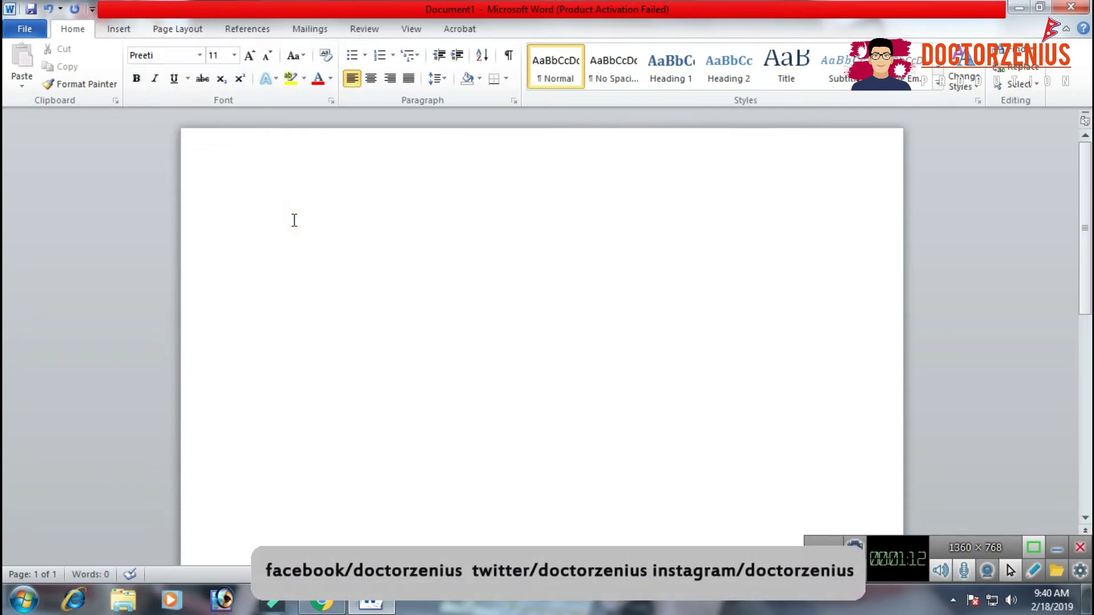
pyautogui.write('s')
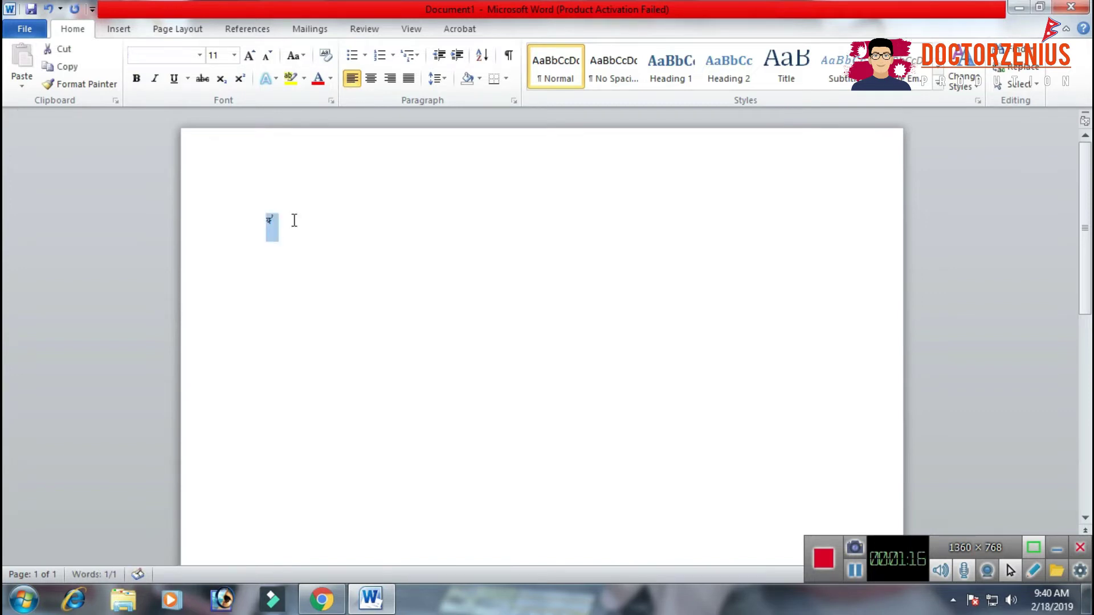
pyautogui.hotkey('ctrl', 'shift', '.')
pyautogui.hotkey('ctrl', 'shift', '.')
pyautogui.hotkey('ctrl', 'shift', '.')
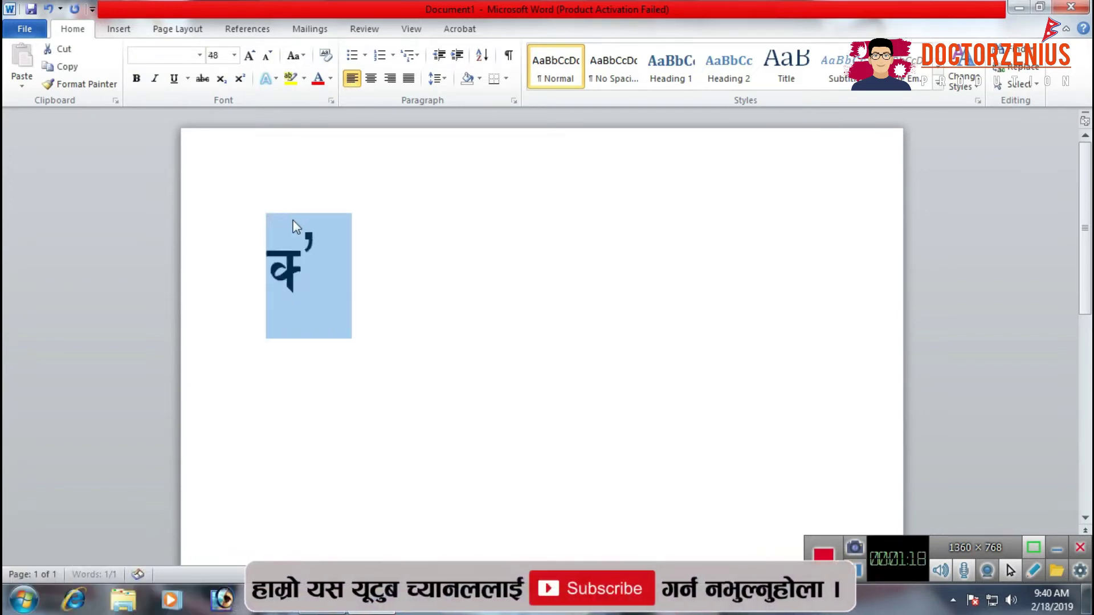
pyautogui.hotkey('ctrl', 'shift', '.')
pyautogui.hotkey('ctrl', 'shift', '.')
pyautogui.hotkey('ctrl', 'shift', '.')
pyautogui.click(378, 294)
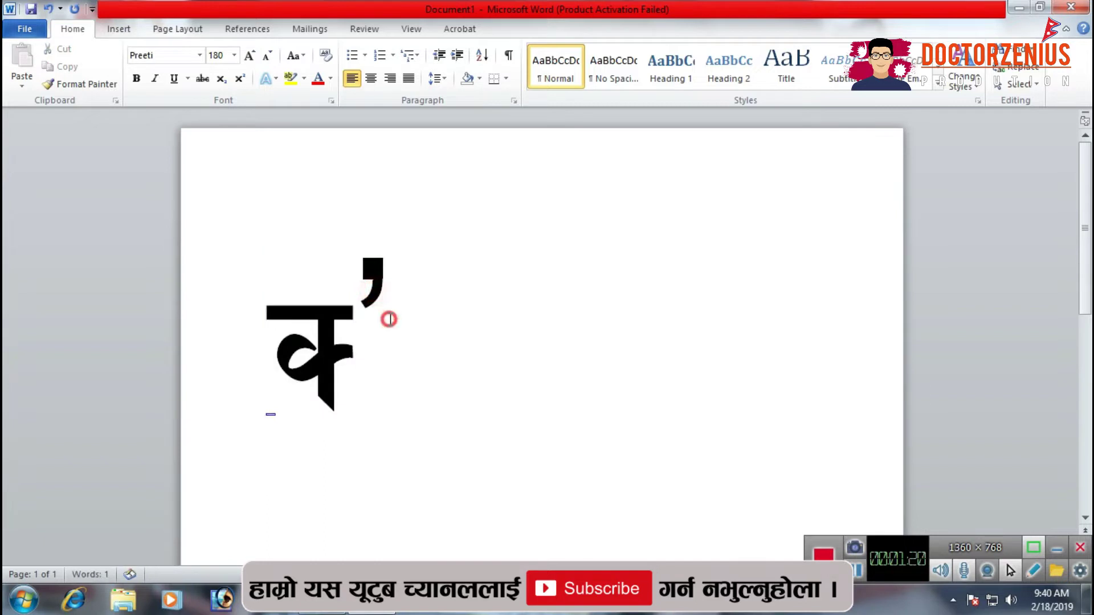
# Step: Test typing a double quote and an apostrophe after क, deleting the wrong marks
pyautogui.press('BackSpace')
pyautogui.press('BackSpace')
pyautogui.write('a')
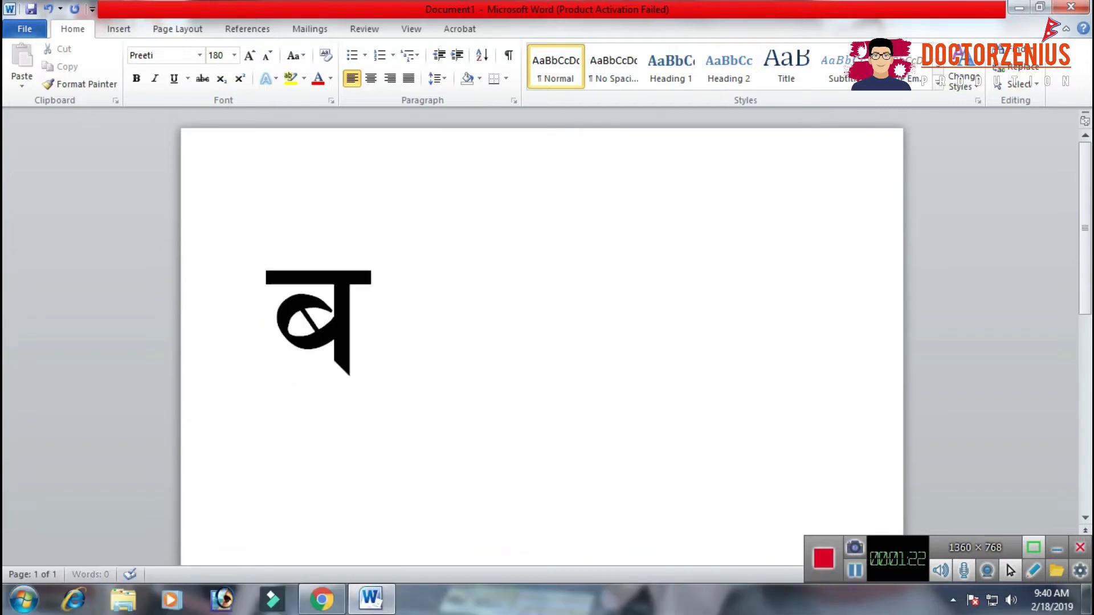
pyautogui.write('s')
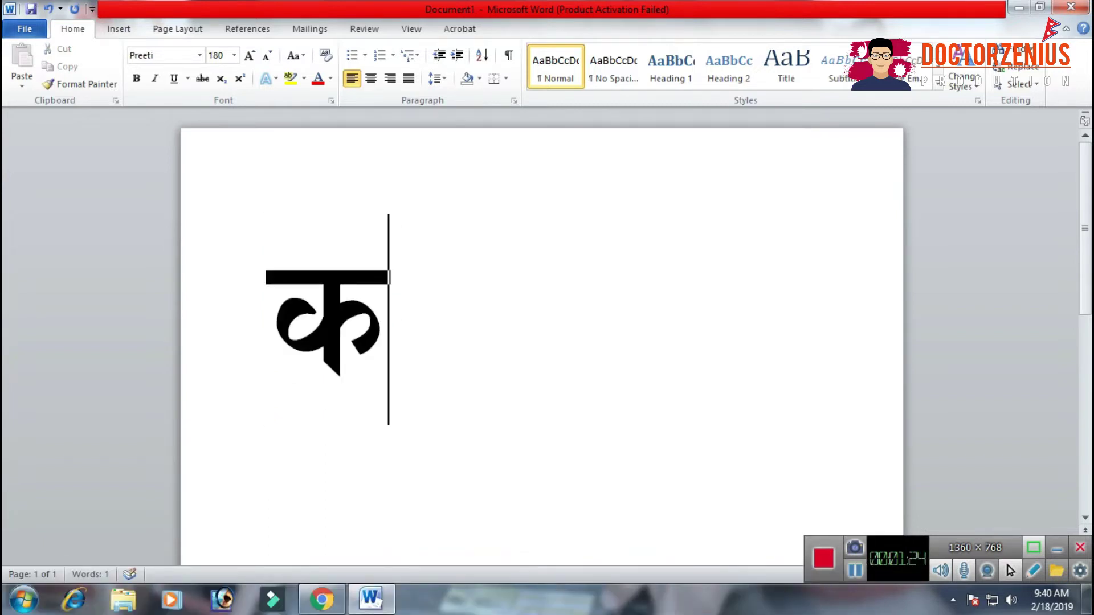
pyautogui.write('"')
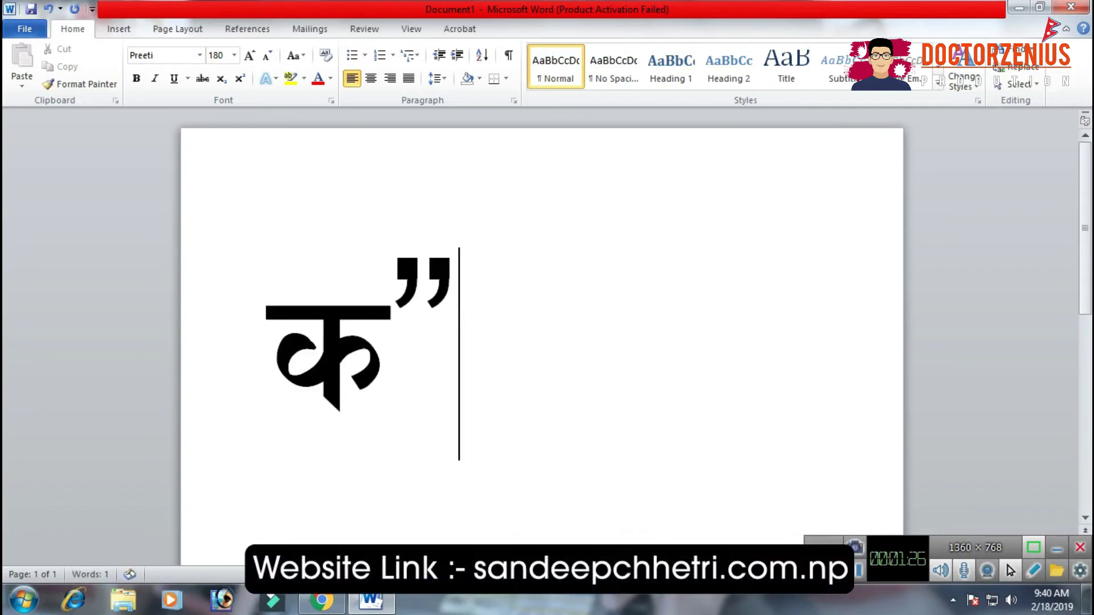
pyautogui.press('BackSpace')
pyautogui.write("'")
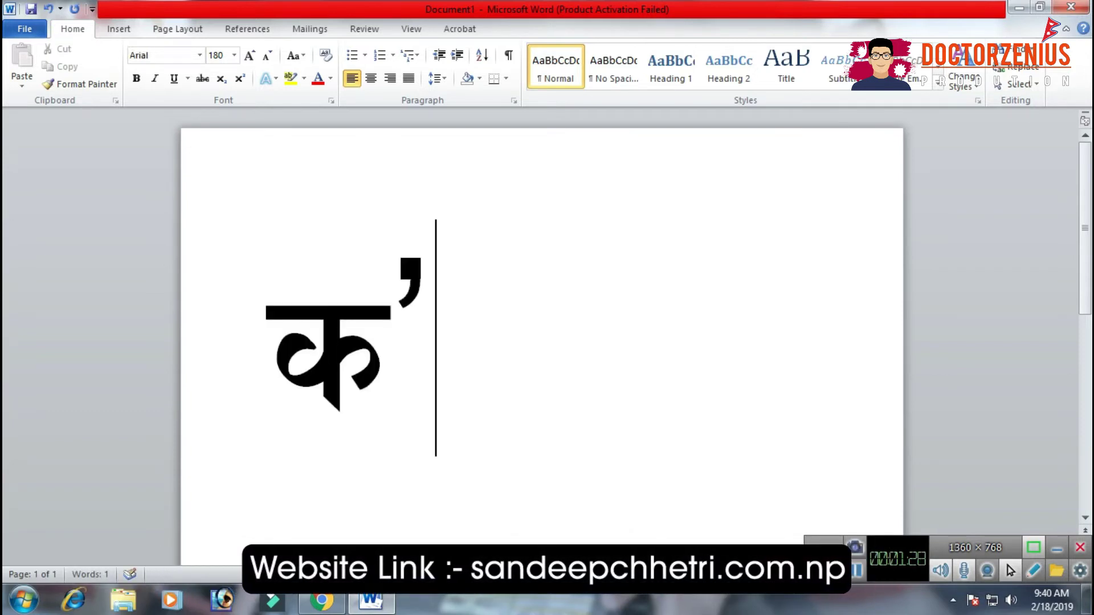
pyautogui.press('BackSpace')
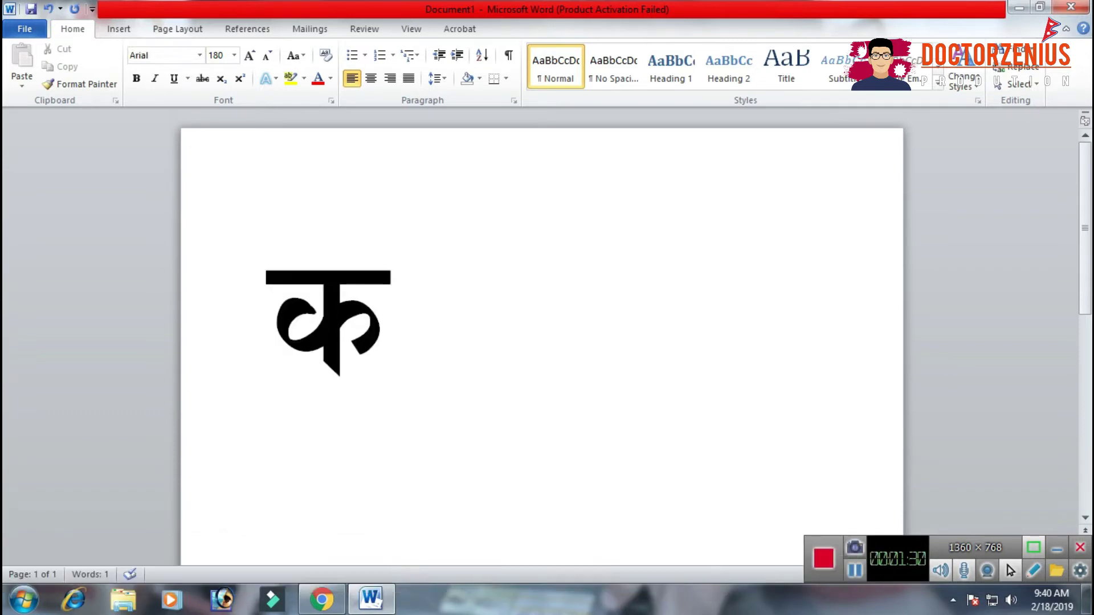
# Step: Retry the quote marks after क, then open Word Options via Quick Access Toolbar's More Commands
pyautogui.write('"')
pyautogui.press('BackSpace')
pyautogui.write("'")
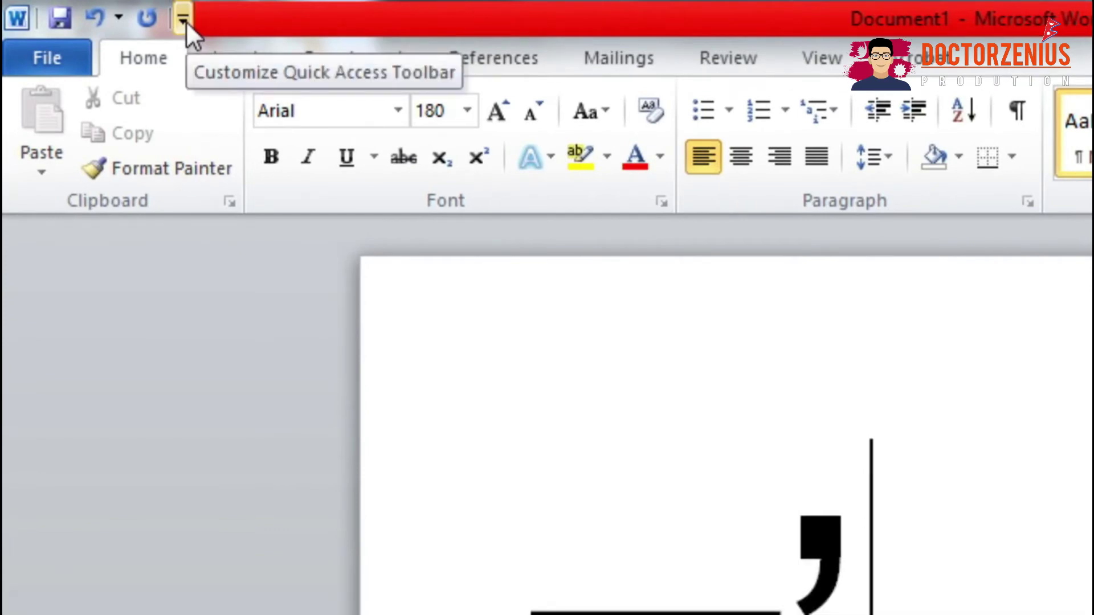
pyautogui.click(183, 21)
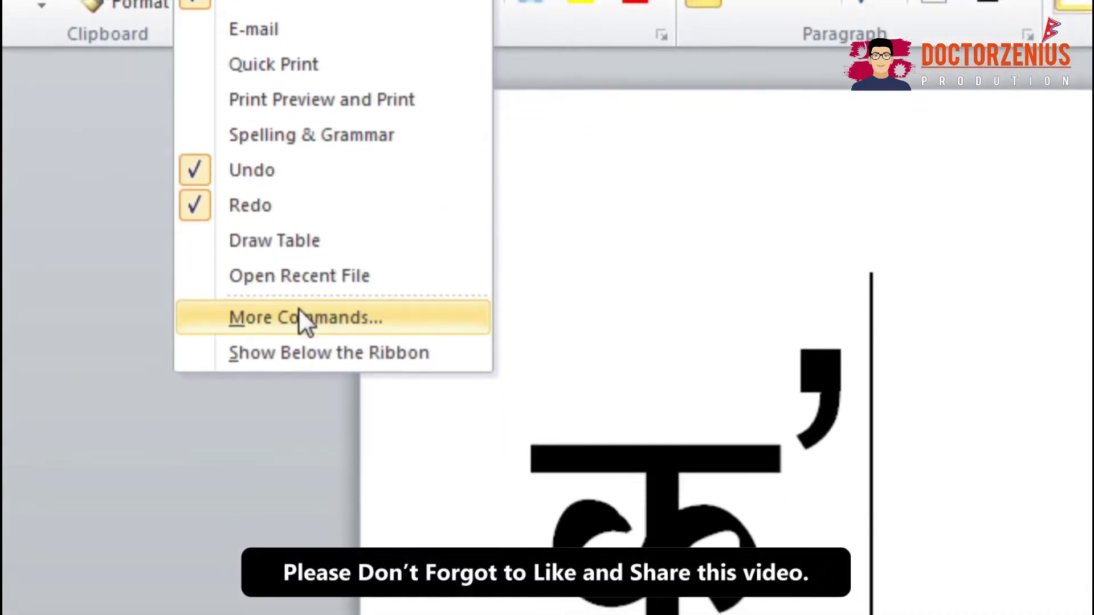
pyautogui.click(298, 313)
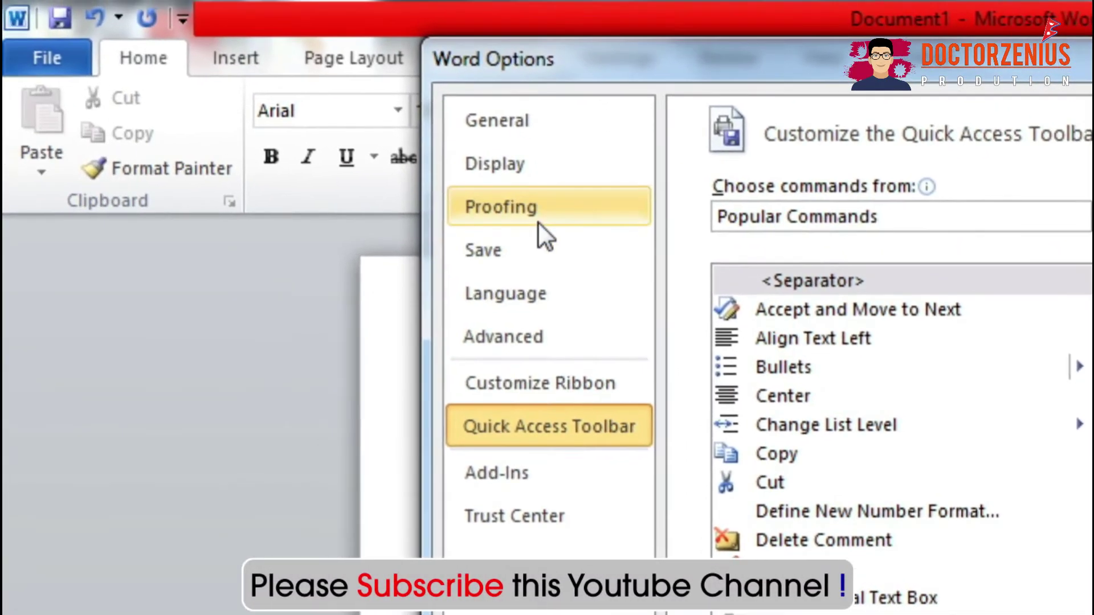
# Step: Under Proofing > AutoCorrect > AutoFormat As You Type, uncheck 'Straight quotes with smart quotes' and confirm with OK twice
pyautogui.click(538, 224)
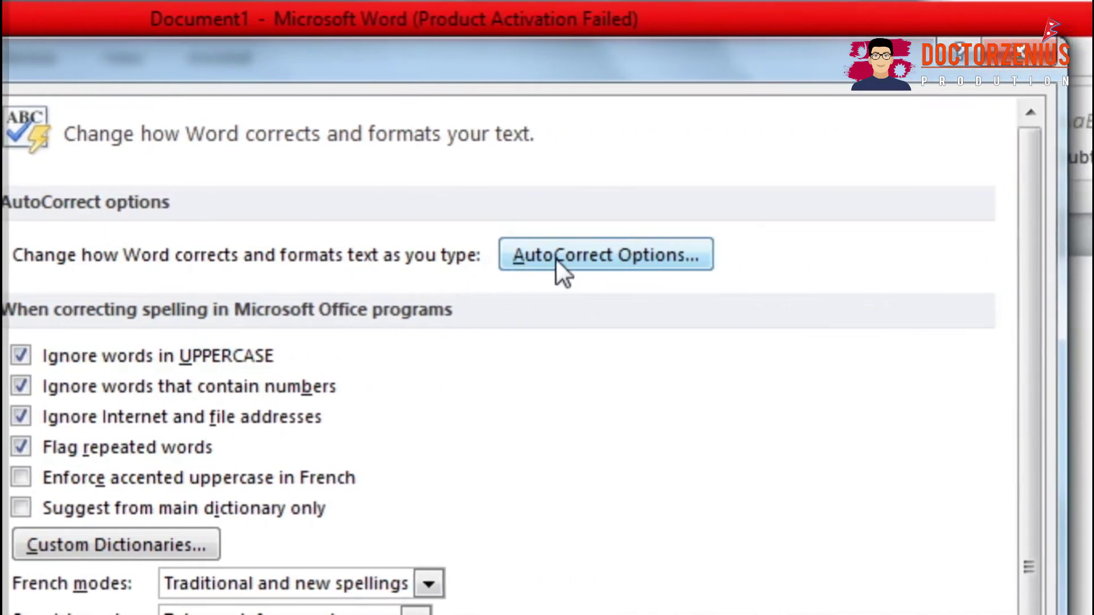
pyautogui.click(549, 261)
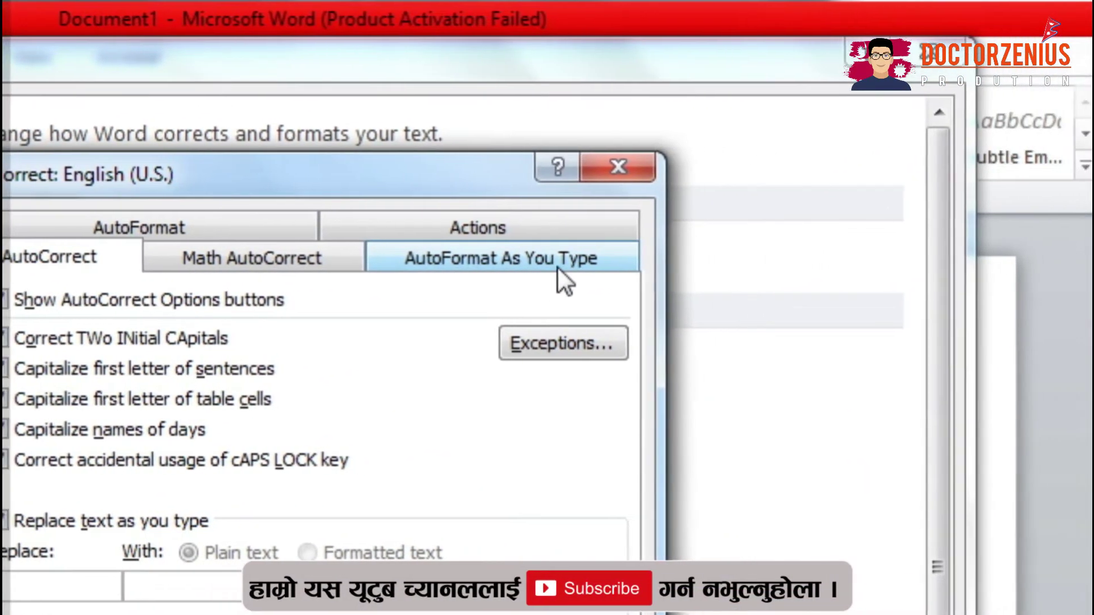
pyautogui.click(548, 260)
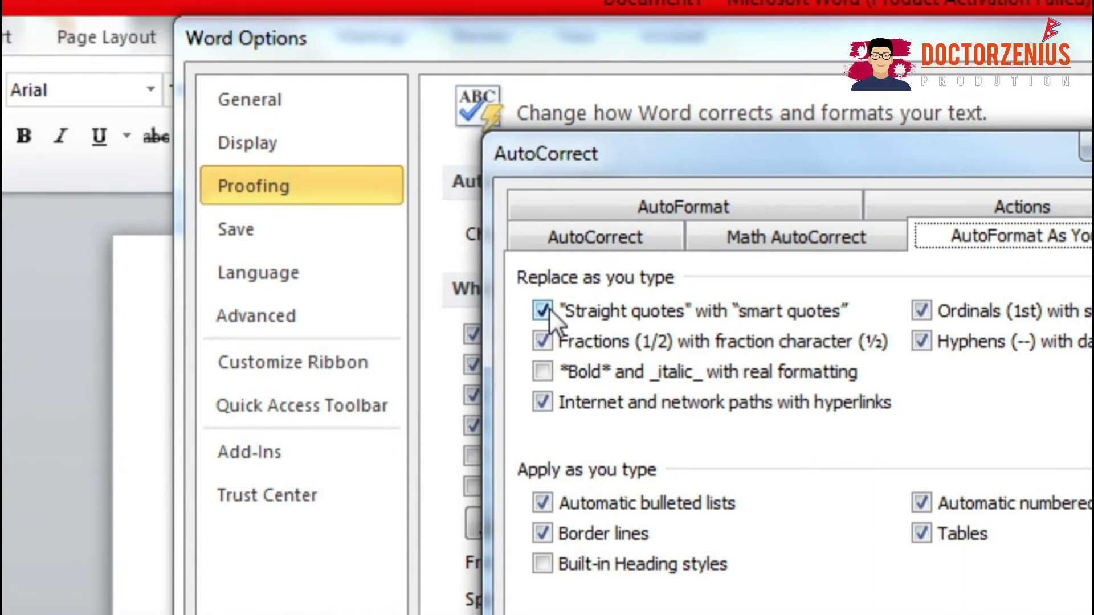
pyautogui.click(544, 310)
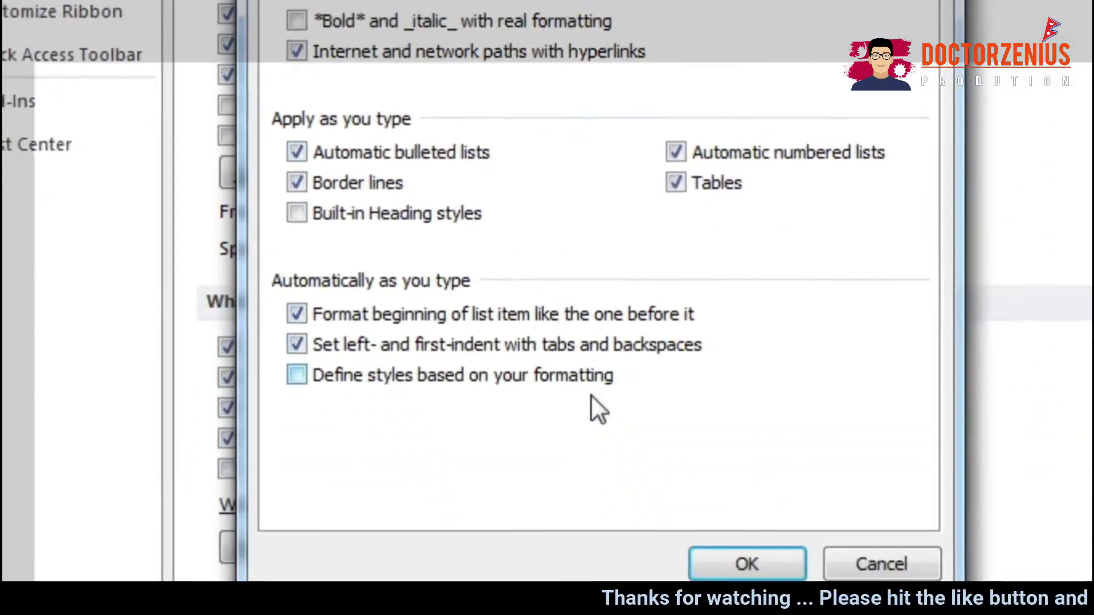
pyautogui.click(747, 564)
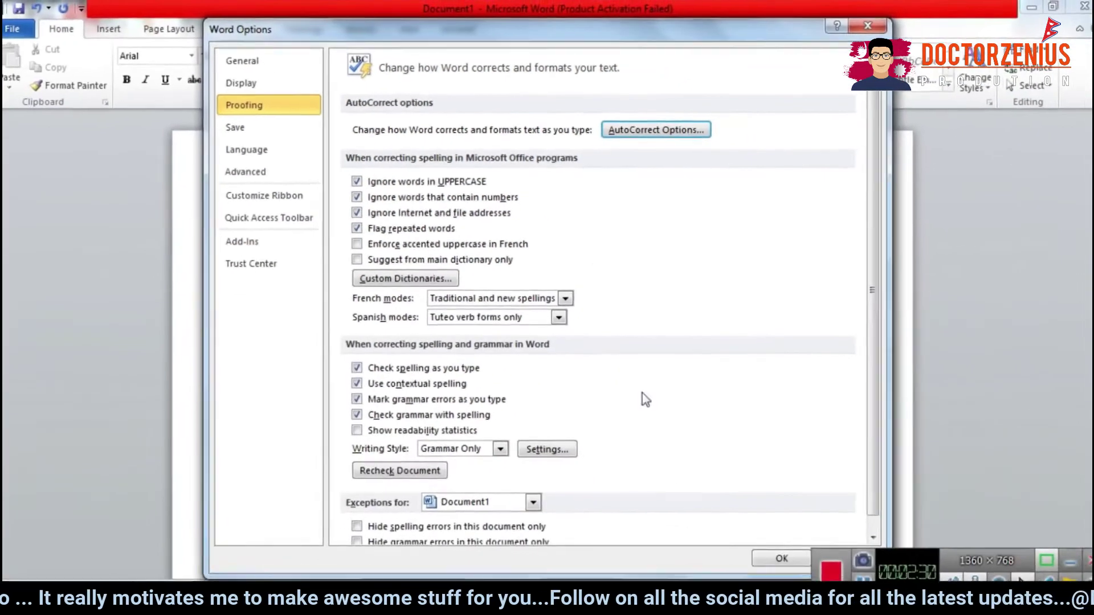
pyautogui.click(782, 559)
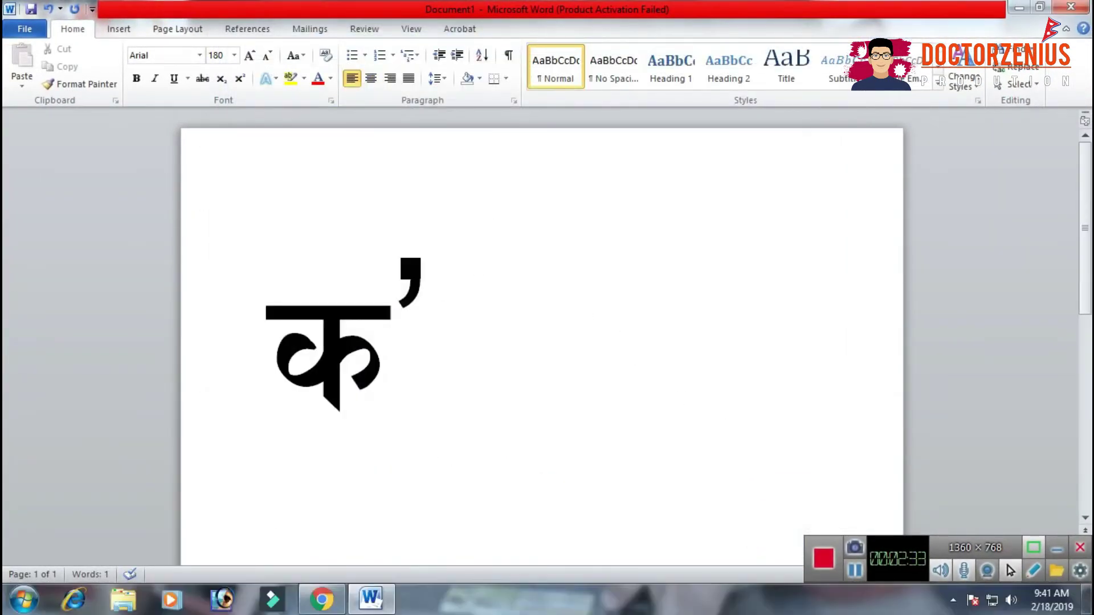
# Step: Apply Preeti at the end of the line and type 'd[[' to continue the Nepali text
pyautogui.write(' S')
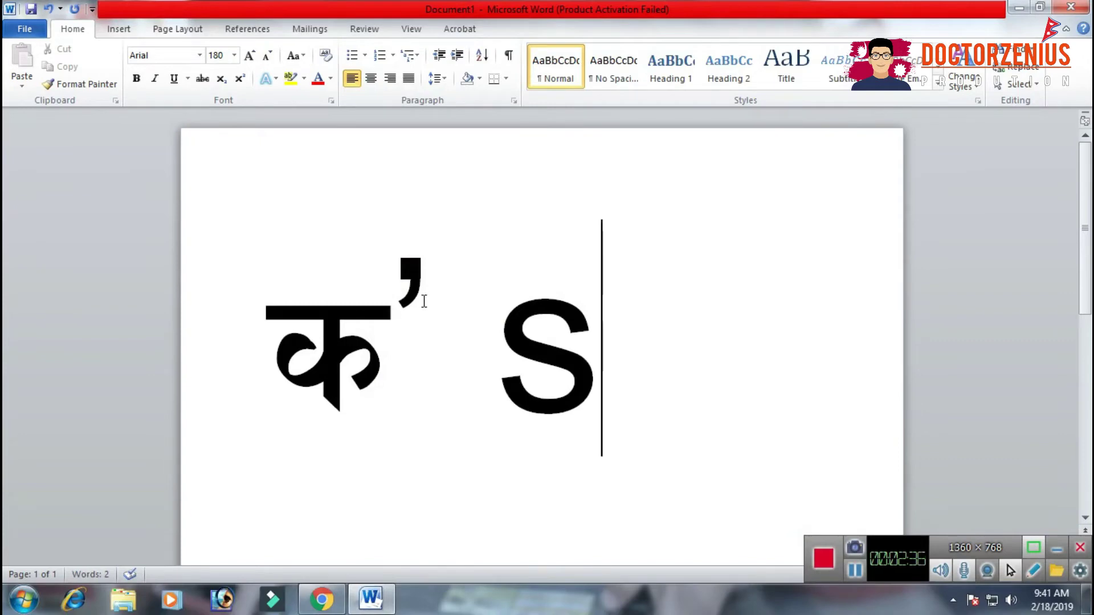
pyautogui.press('BackSpace')
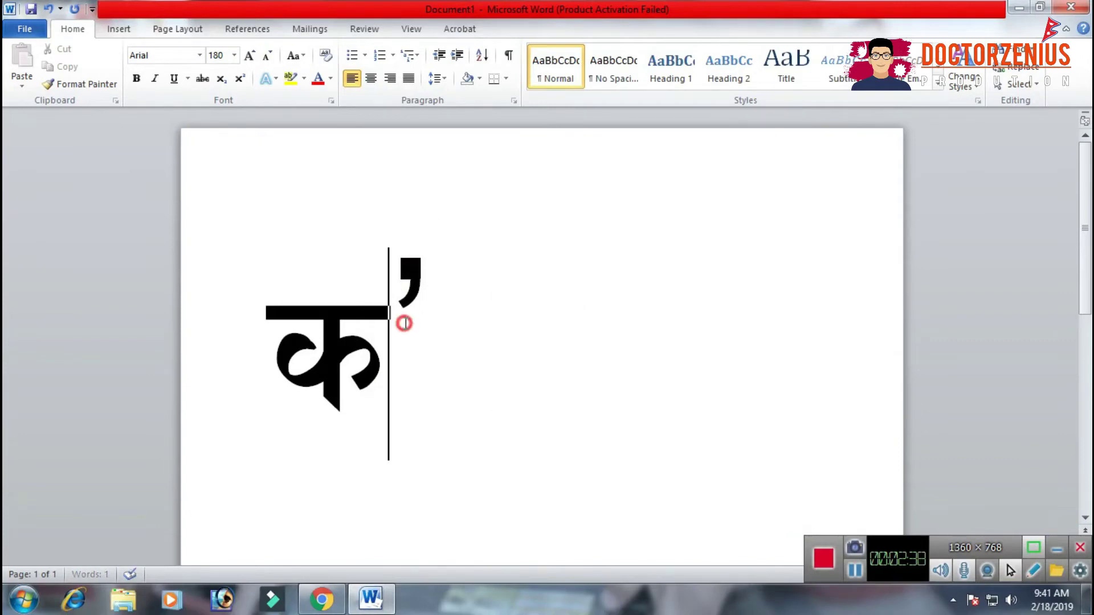
pyautogui.click(444, 314)
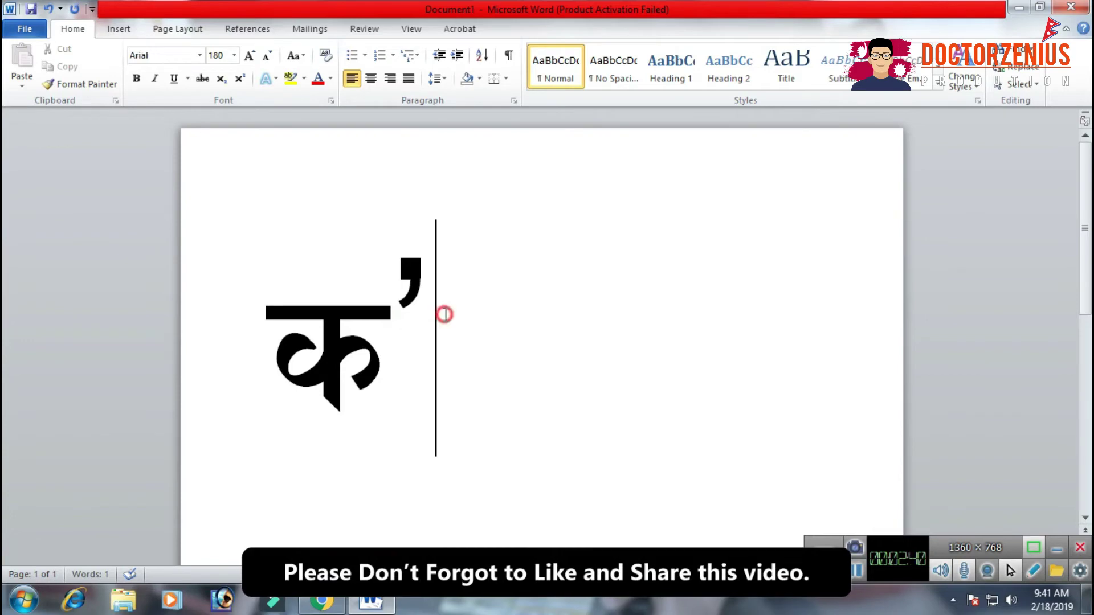
pyautogui.click(200, 55)
pyautogui.write('Preeti')
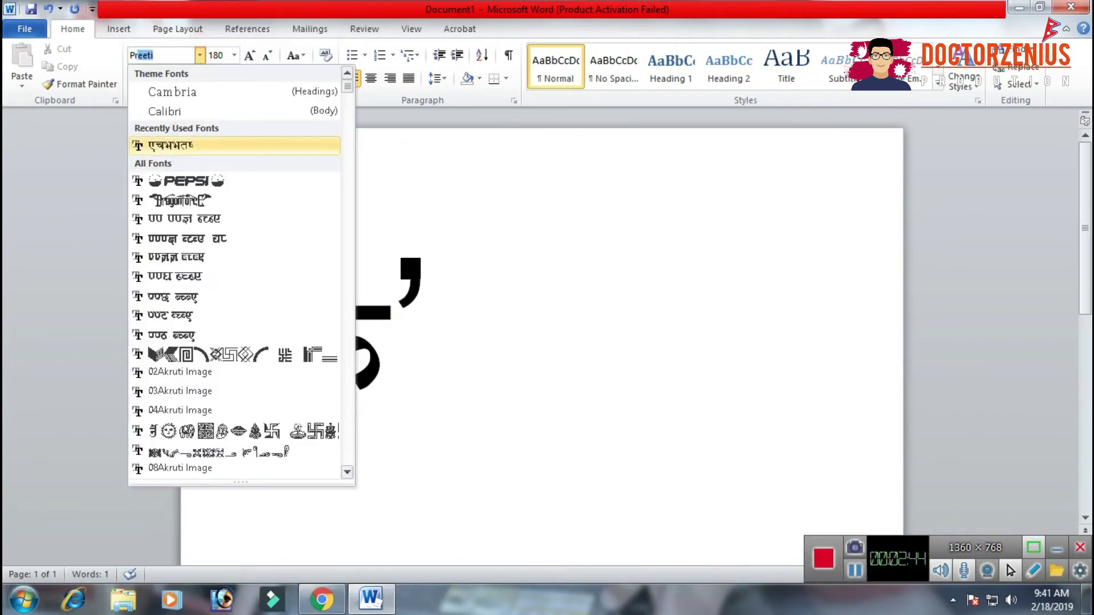
pyautogui.press('Return')
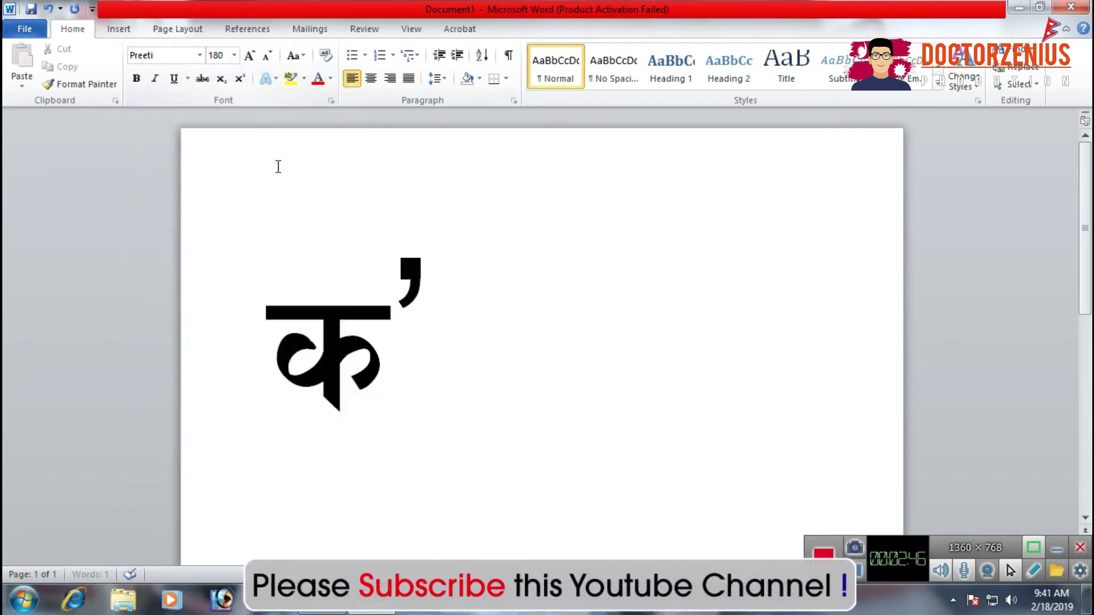
pyautogui.write('d')
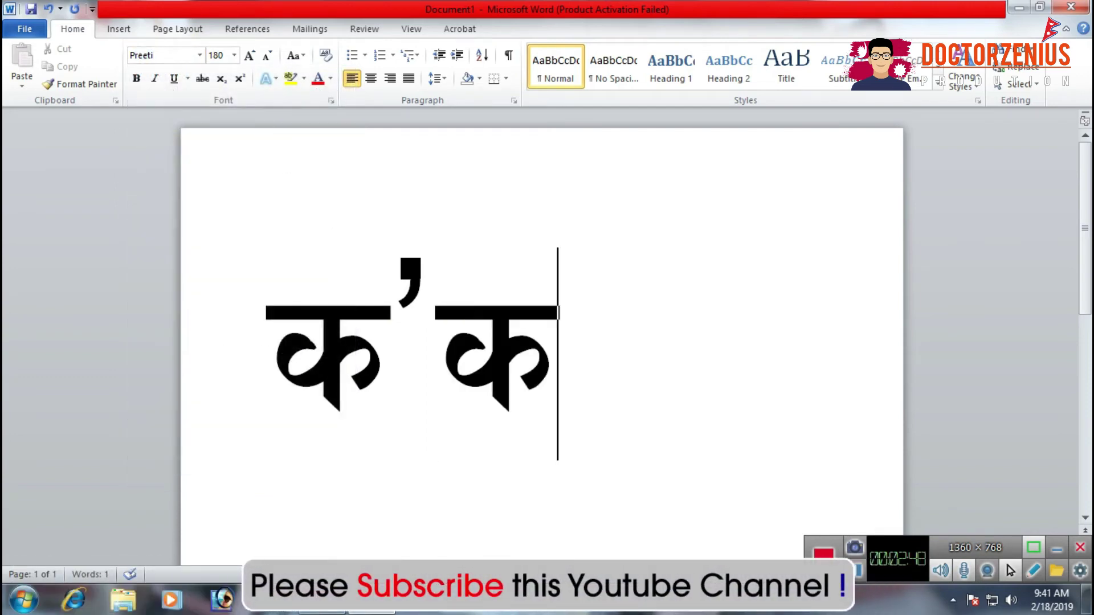
pyautogui.write('[')
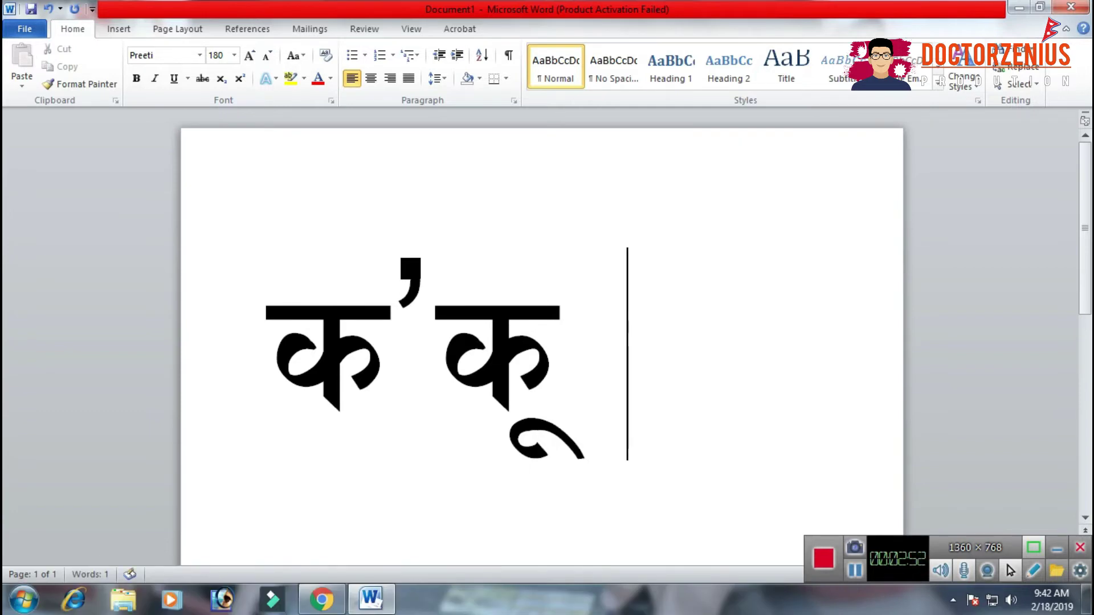
pyautogui.write('[')
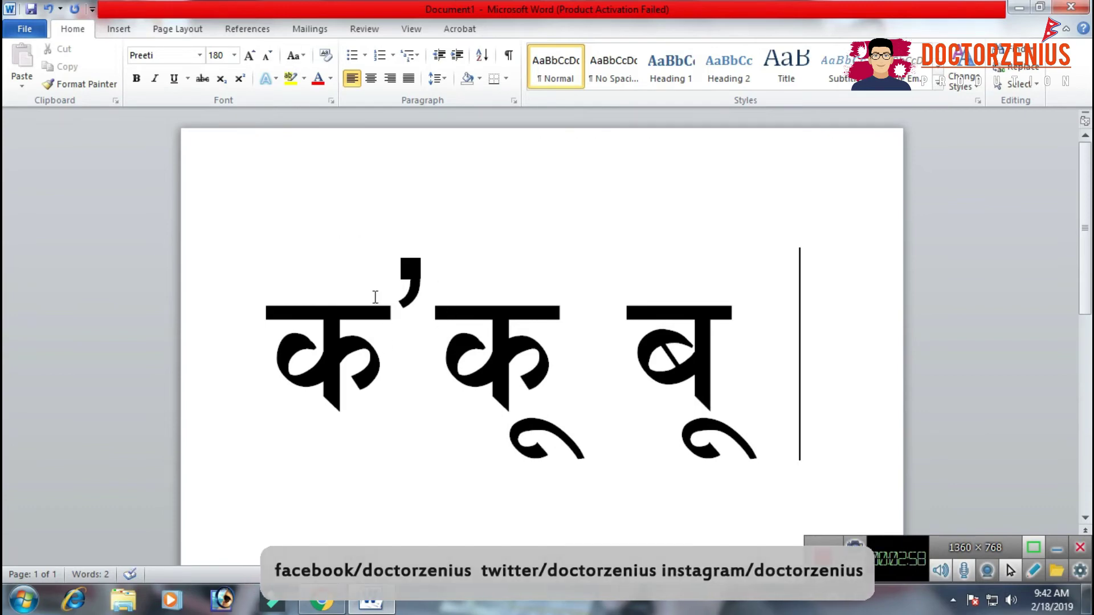
# Step: Save the document to the Desktop under the file name 'nepali'
pyautogui.moveTo(260, 282); pyautogui.dragTo(791, 280)
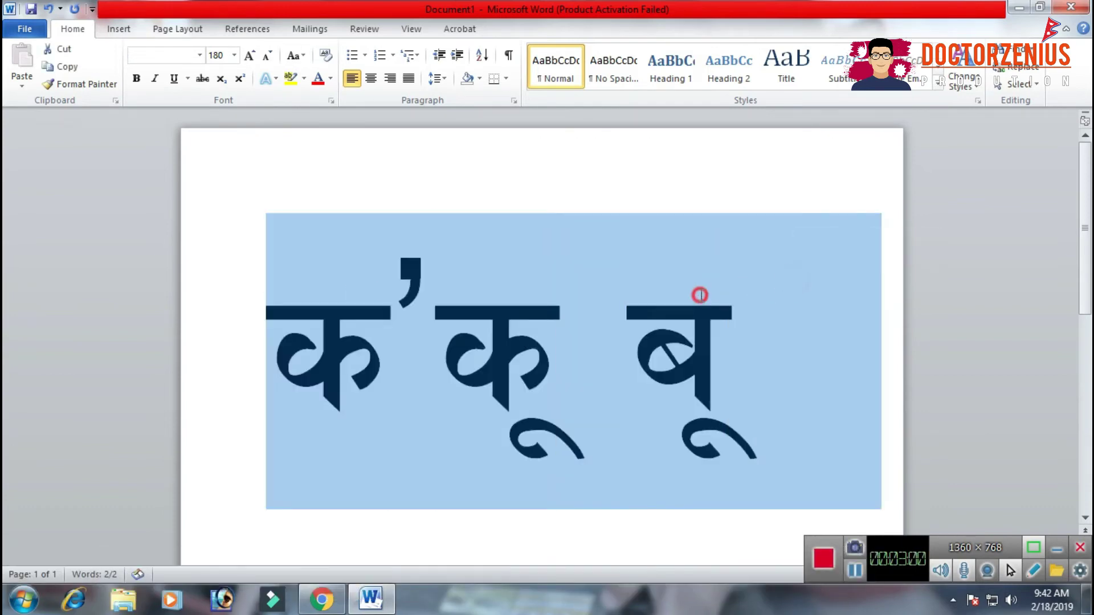
pyautogui.click(699, 295)
pyautogui.click(30, 34)
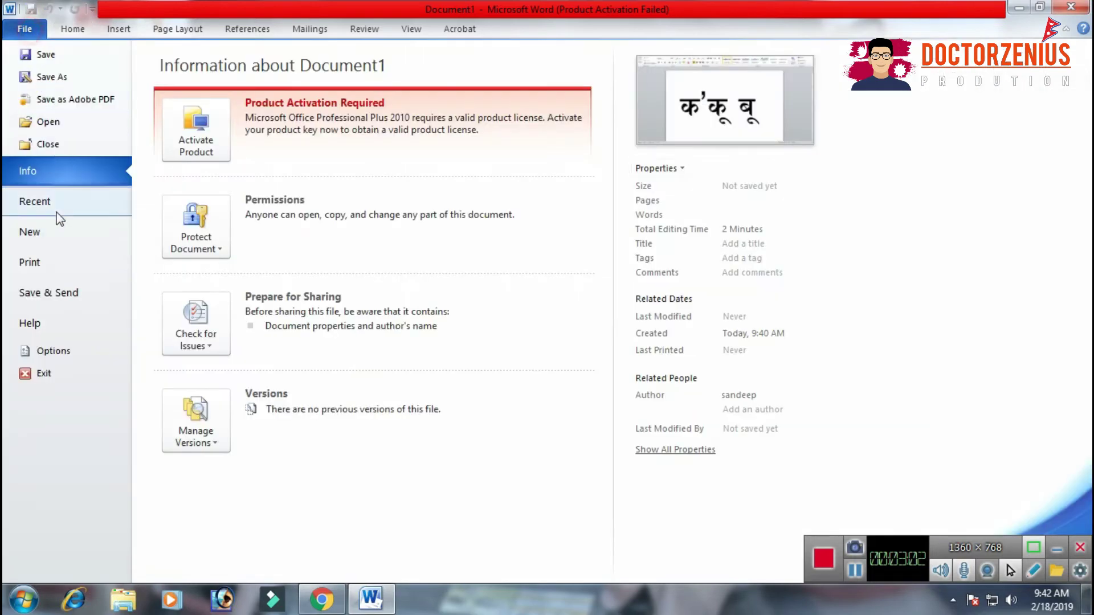
pyautogui.press('Escape')
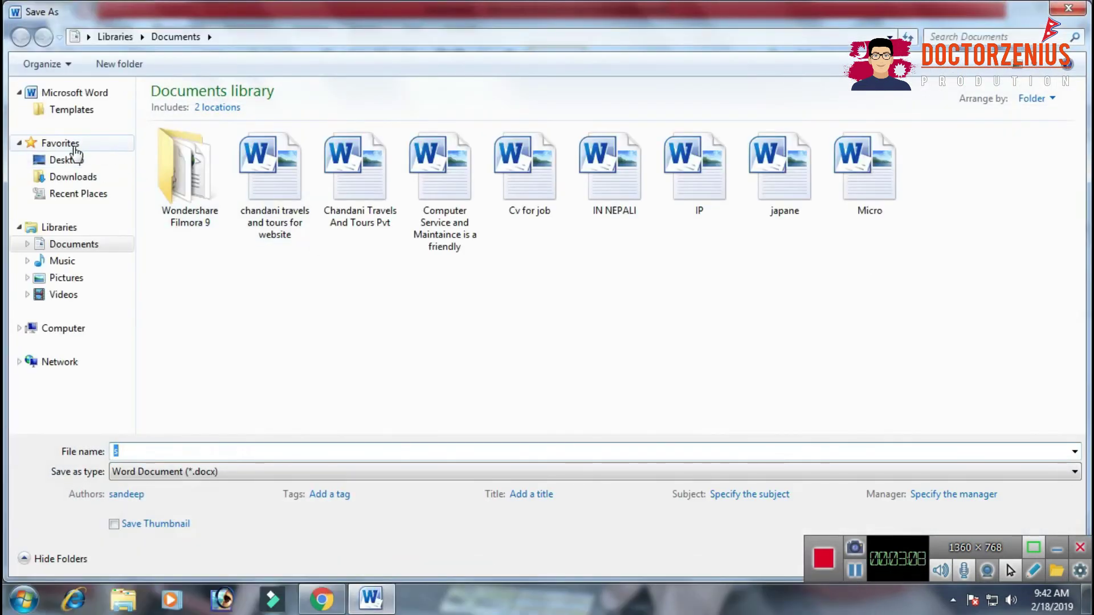
pyautogui.click(74, 162)
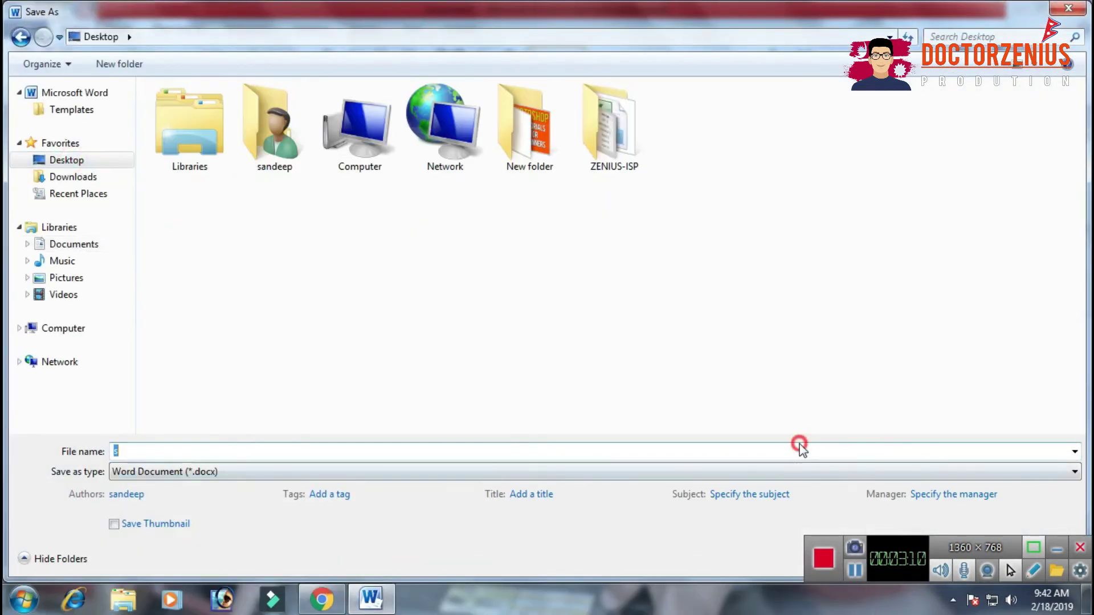
pyautogui.write('nepal')
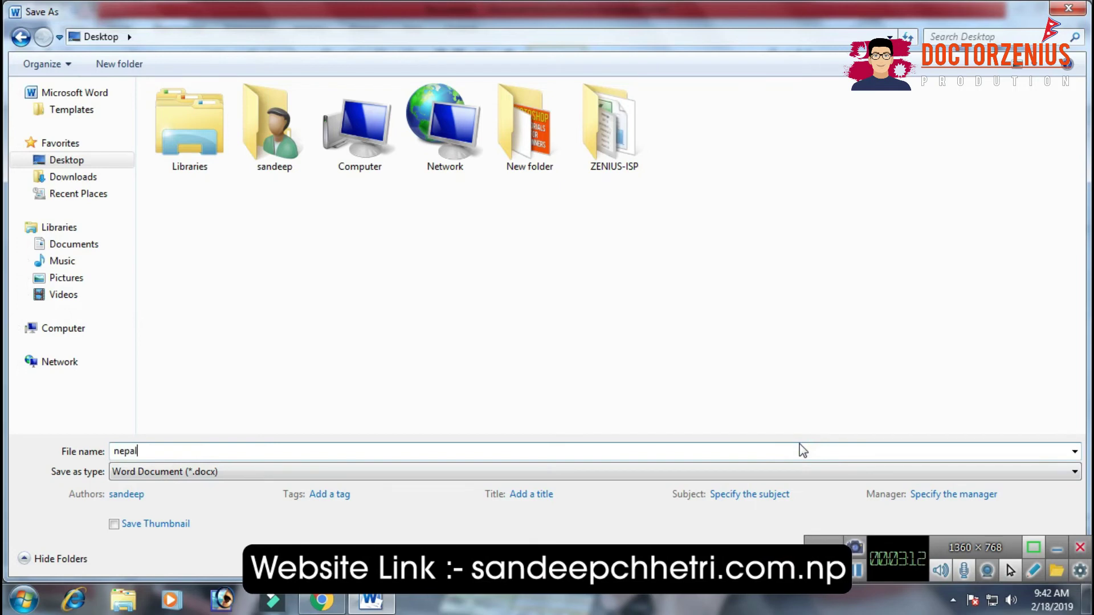
pyautogui.write('i')
pyautogui.press('Return')
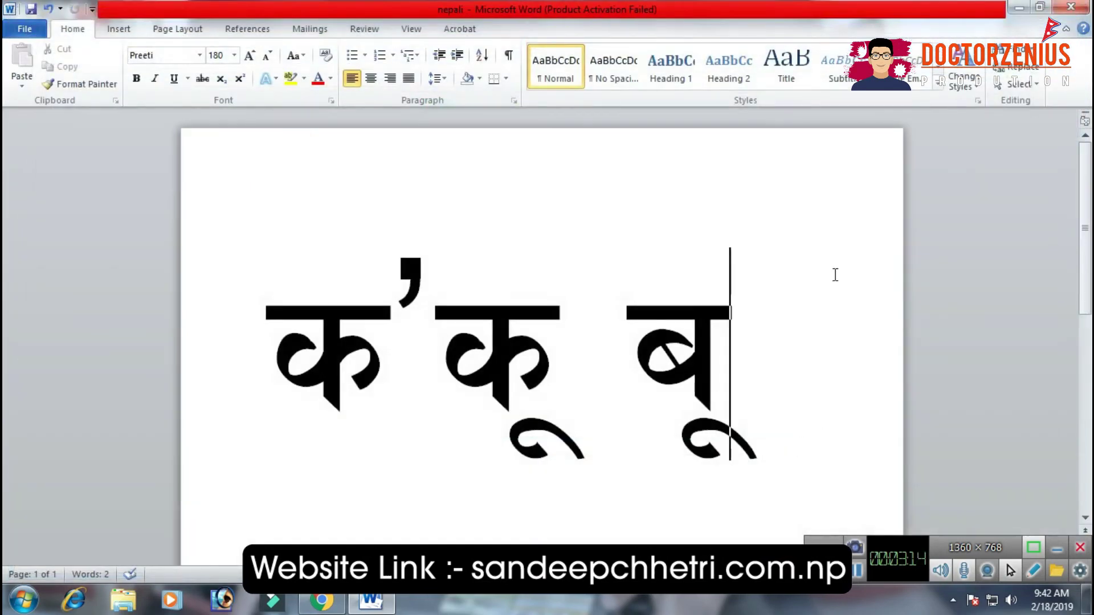